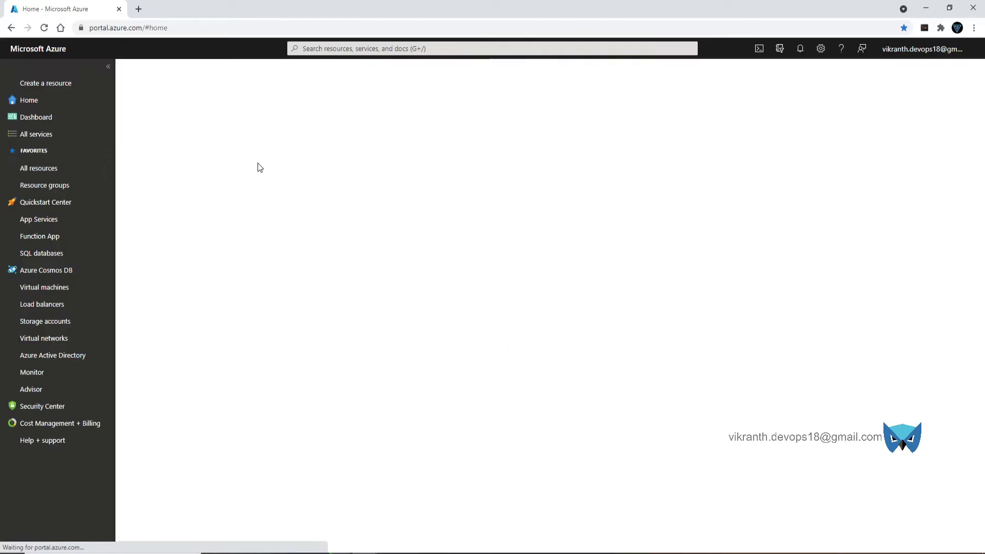
# - From the Virtual machines list, start a new virtual machine via Create > Virtual machine
pyautogui.click(40, 288)
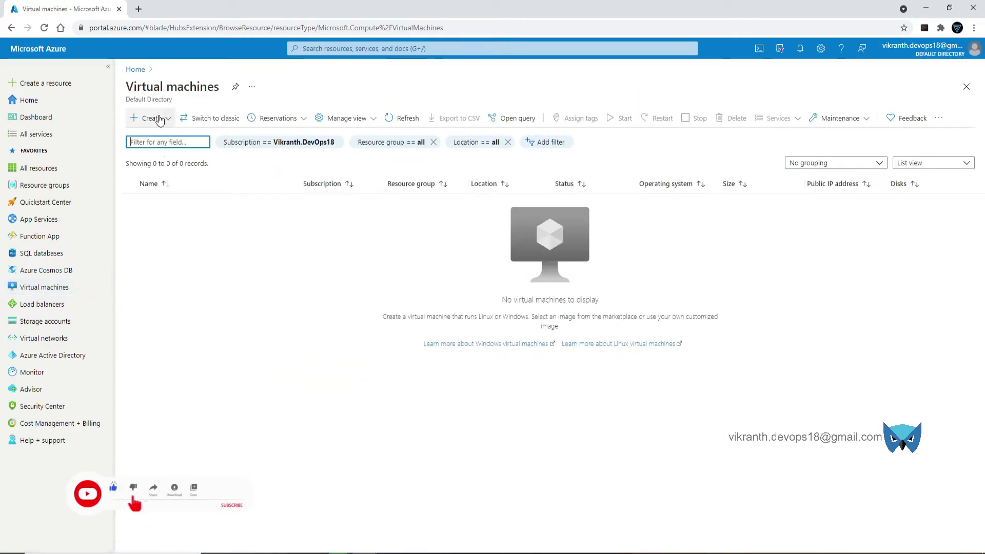
pyautogui.click(151, 119)
pyautogui.click(159, 137)
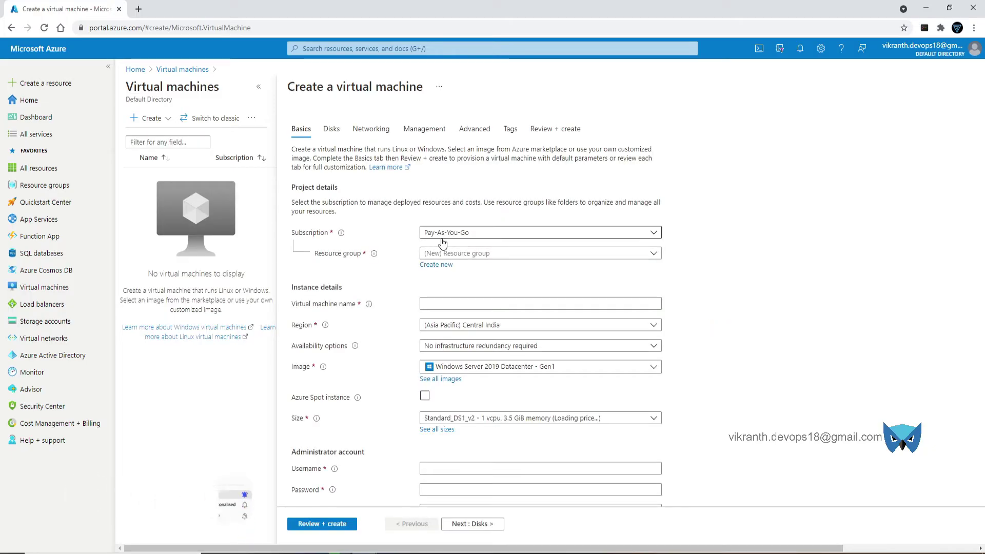
# - Create a new resource group named test-grp for the VM
pyautogui.click(505, 257)
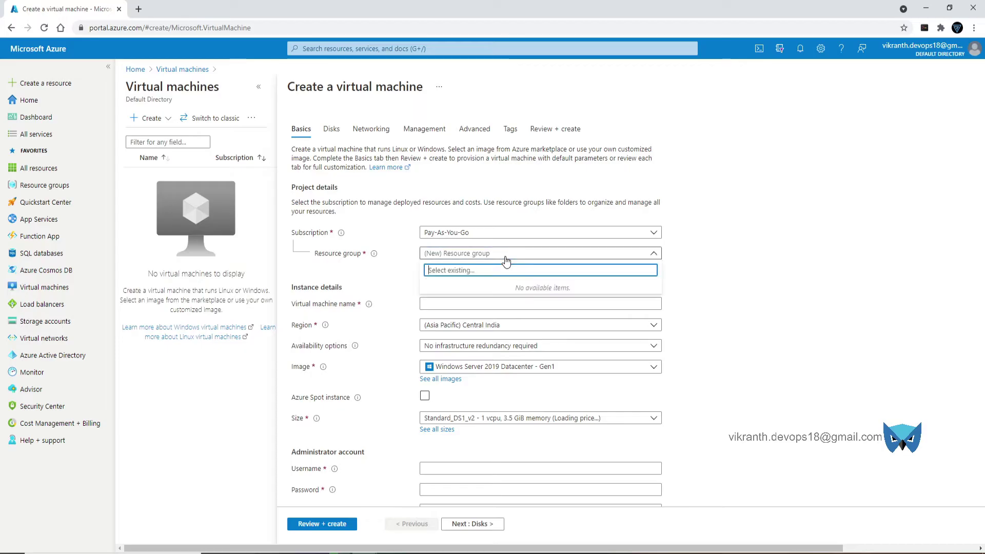
pyautogui.click(506, 259)
pyautogui.click(436, 264)
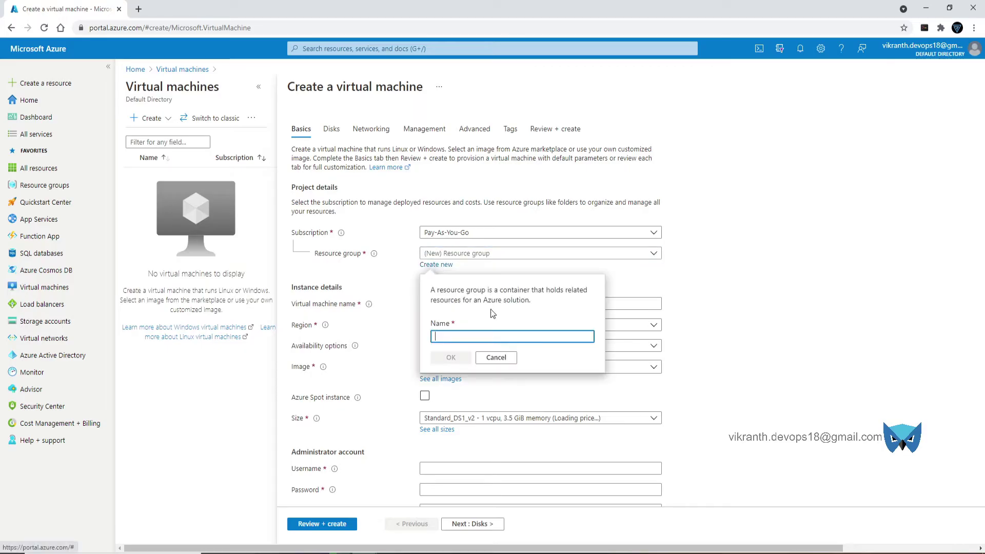
pyautogui.click(512, 337)
pyautogui.write('te')
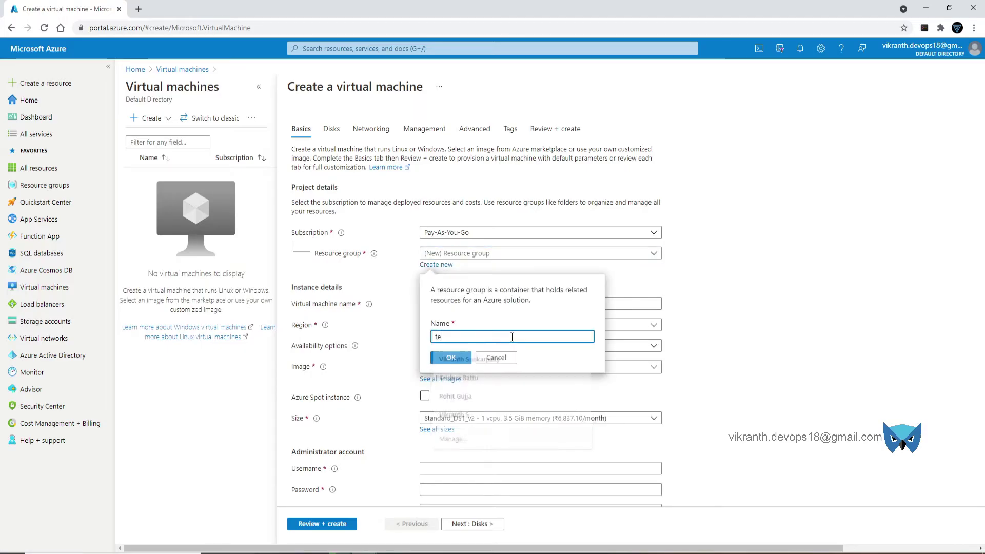
pyautogui.write('st-grp')
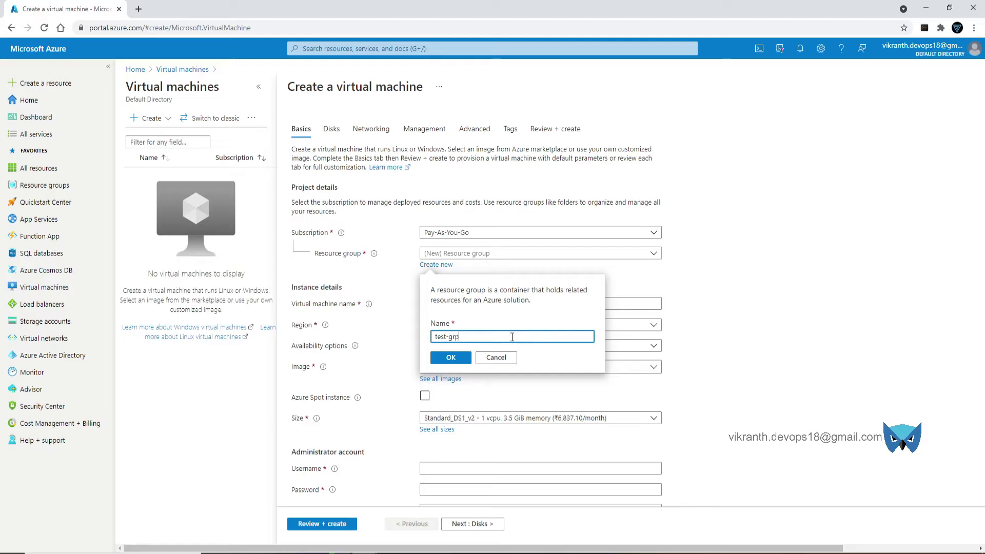
pyautogui.click(450, 358)
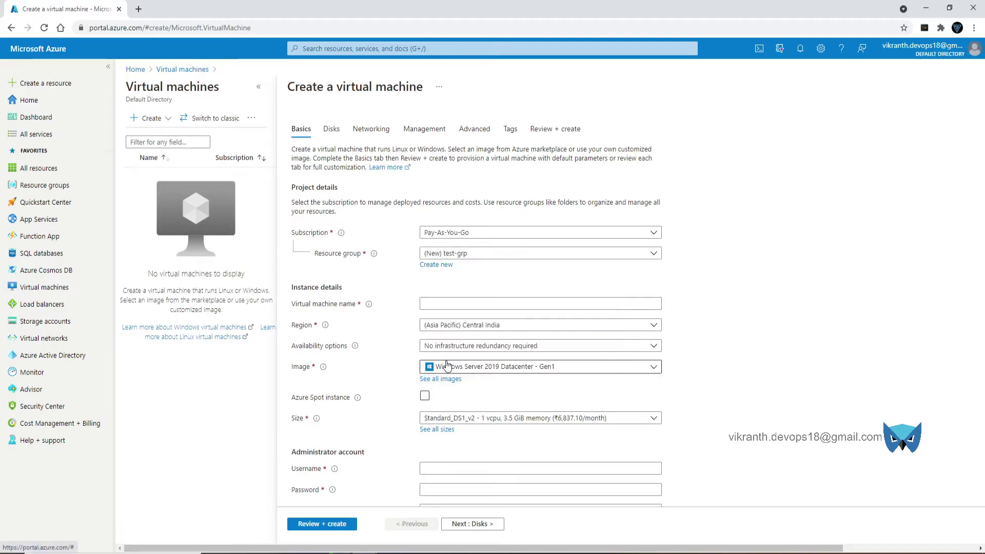
# - Name the virtual machine Loadvm1 and set its region to (US) Central US
pyautogui.click(477, 303)
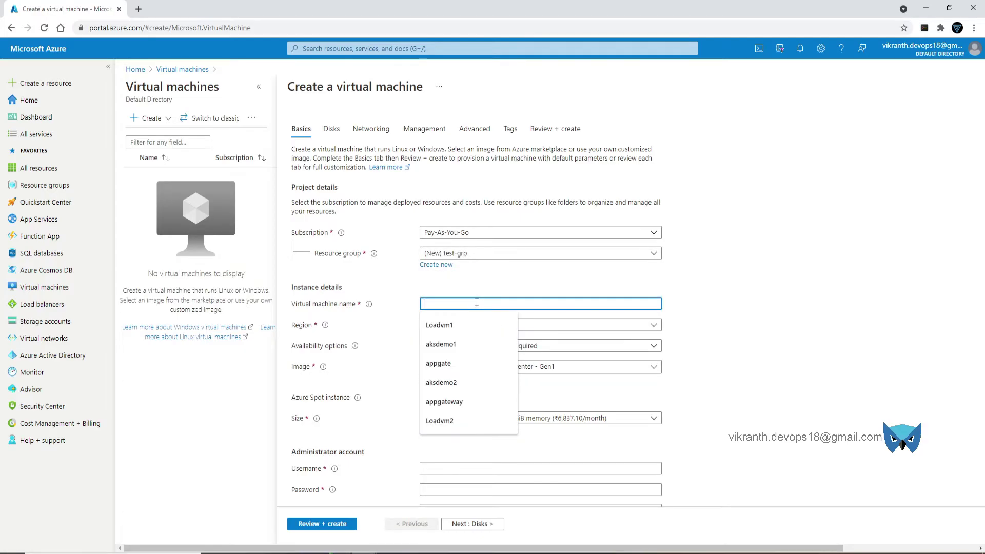
pyautogui.click(439, 324)
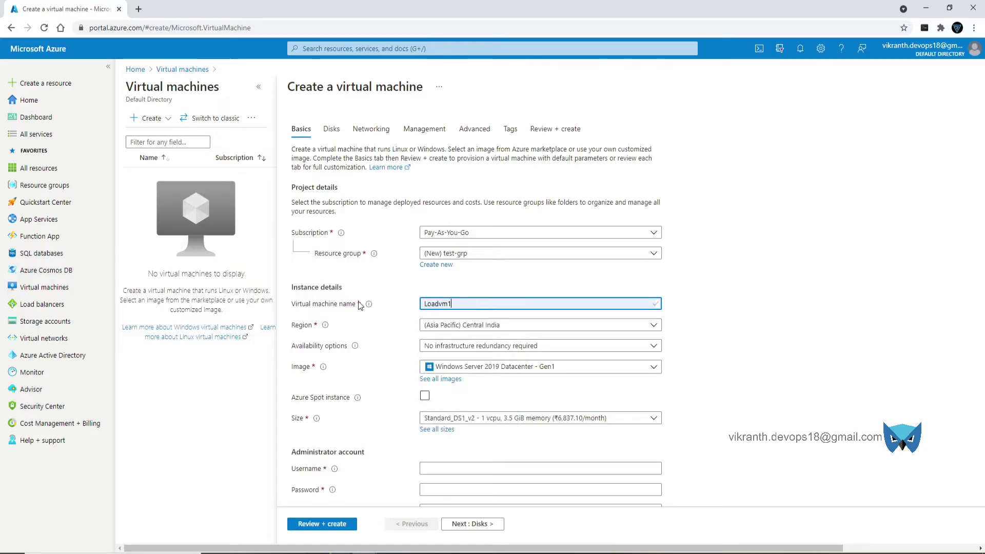
pyautogui.click(439, 325)
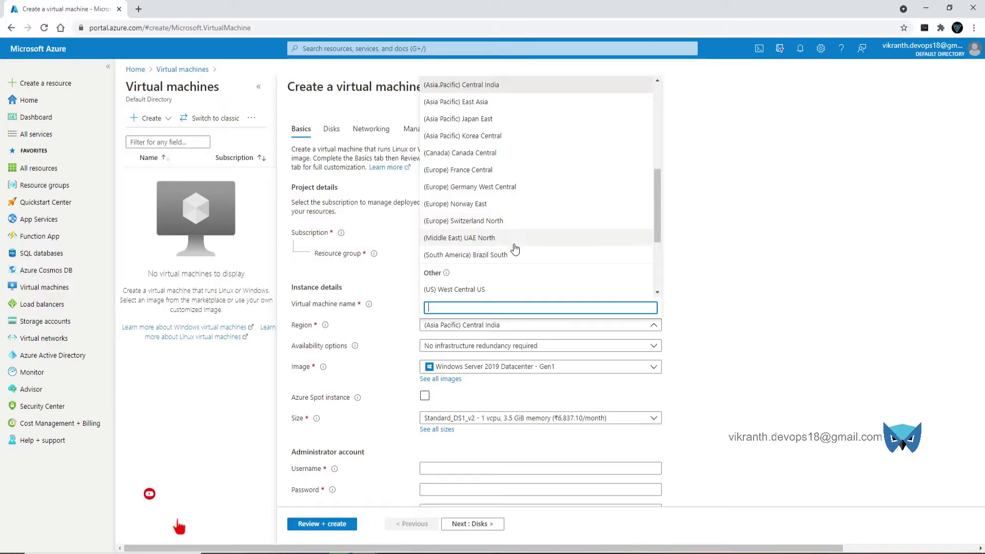
pyautogui.scroll(-1, 514, 249)
pyautogui.scroll(5, 519, 236)
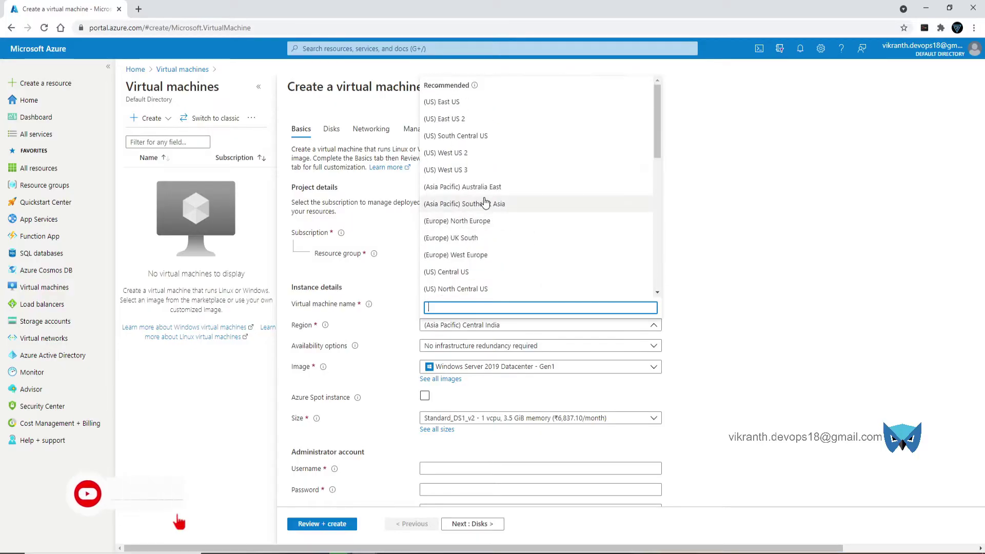
pyautogui.write('cent')
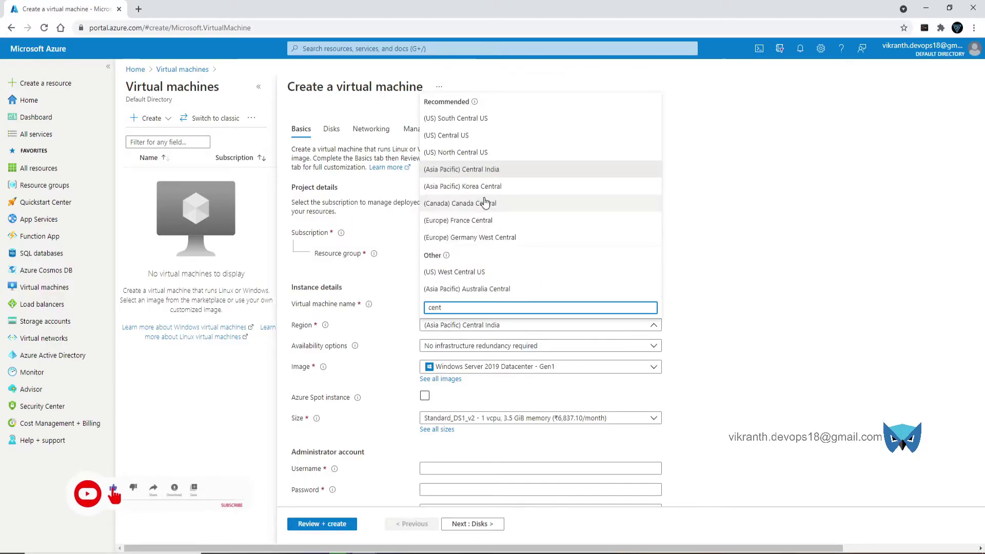
pyautogui.click(466, 135)
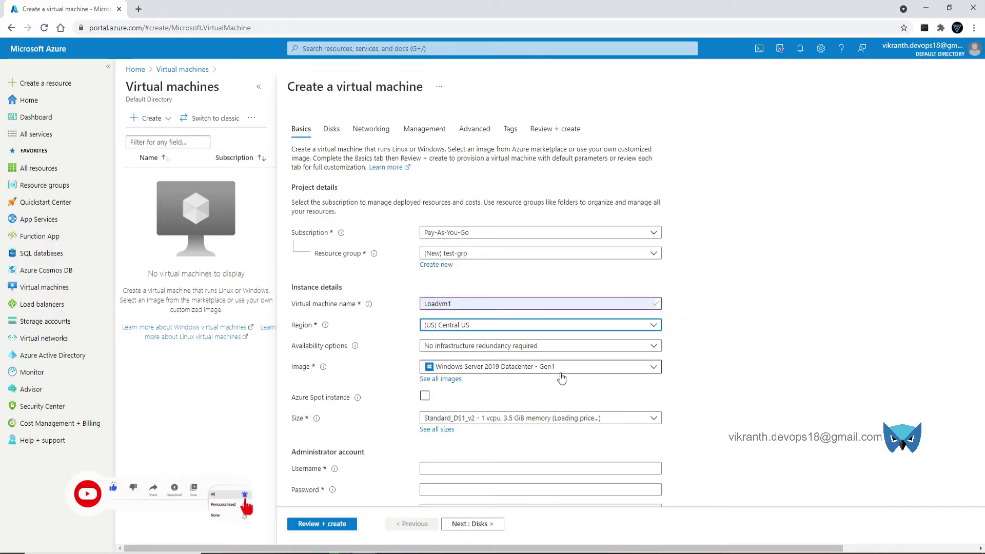
pyautogui.scroll(-1, 561, 378)
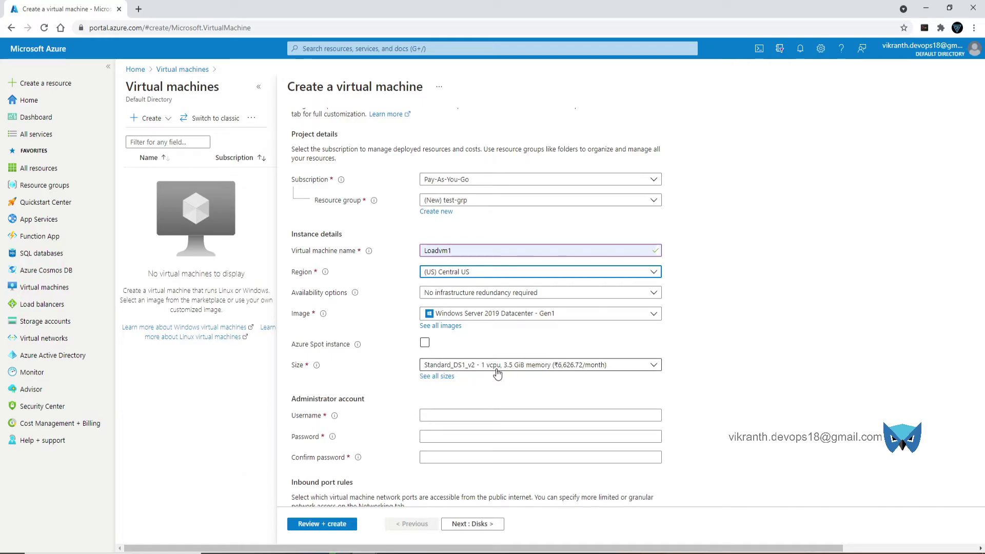
pyautogui.click(441, 380)
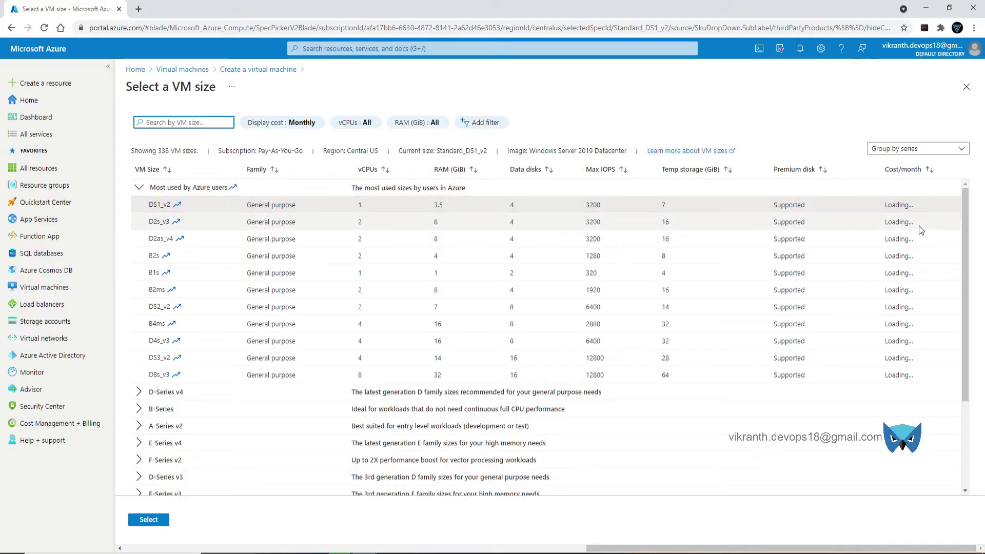
pyautogui.moveTo(670, 550); pyautogui.dragTo(734, 515)
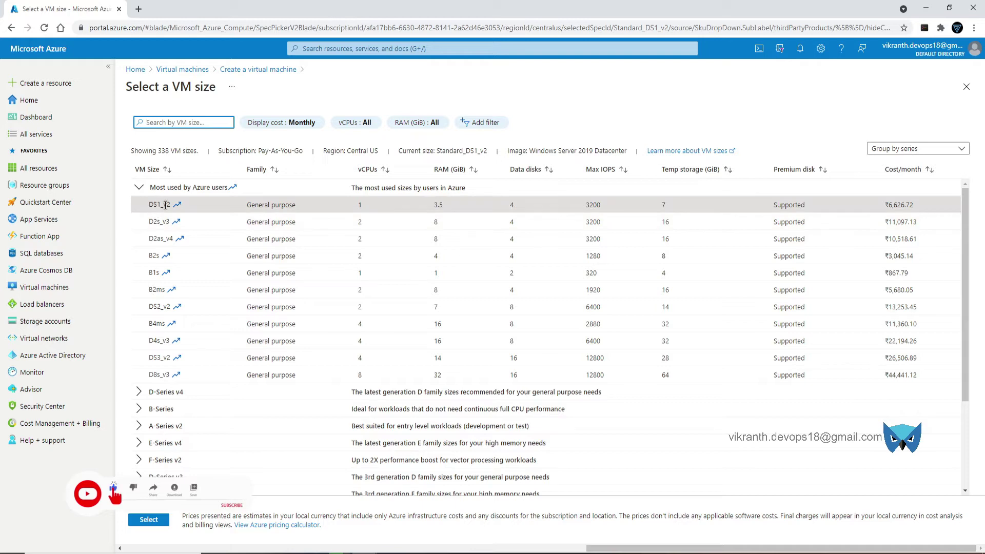
pyautogui.click(145, 518)
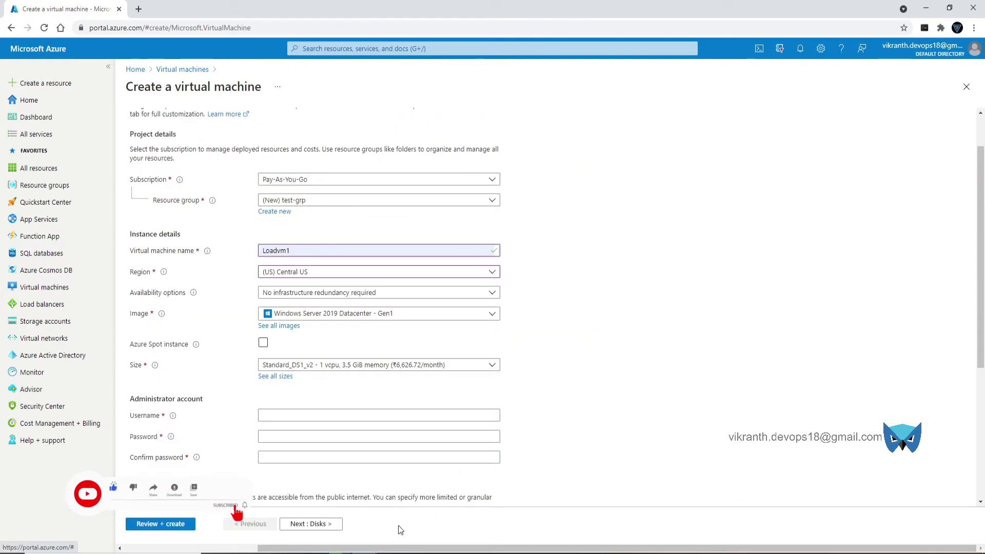
# - Enter the administrator username and the account password with its confirmation
pyautogui.scroll(-1, 478, 321)
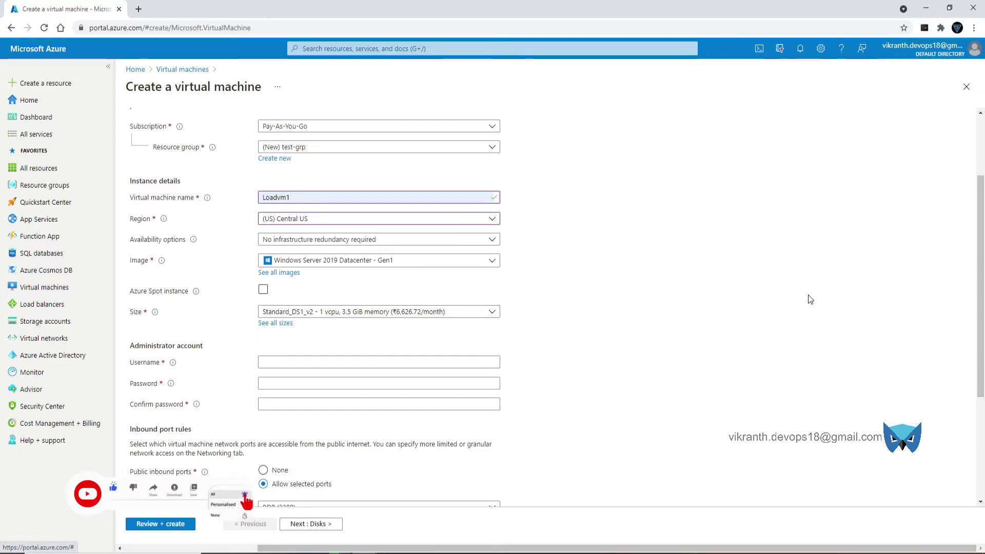
pyautogui.click(369, 361)
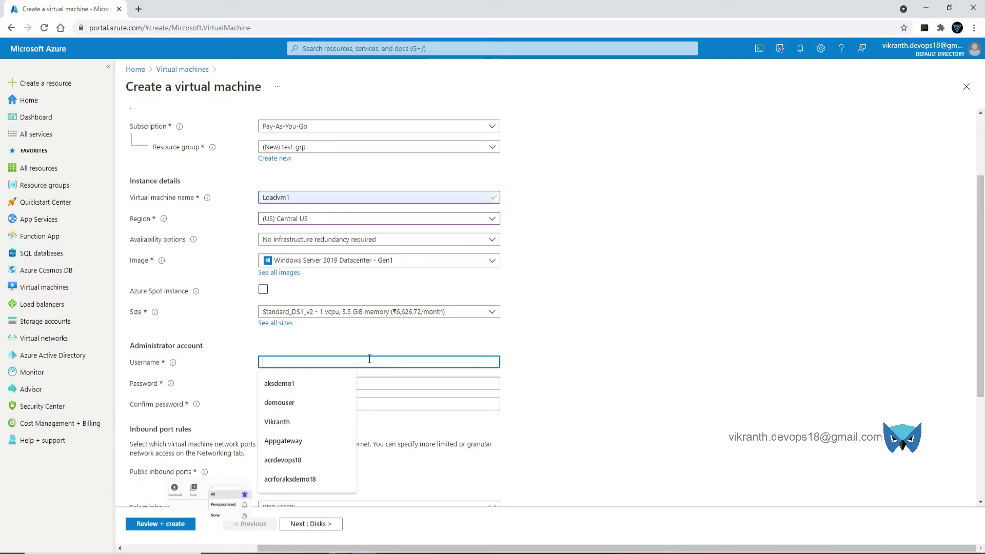
pyautogui.write('de')
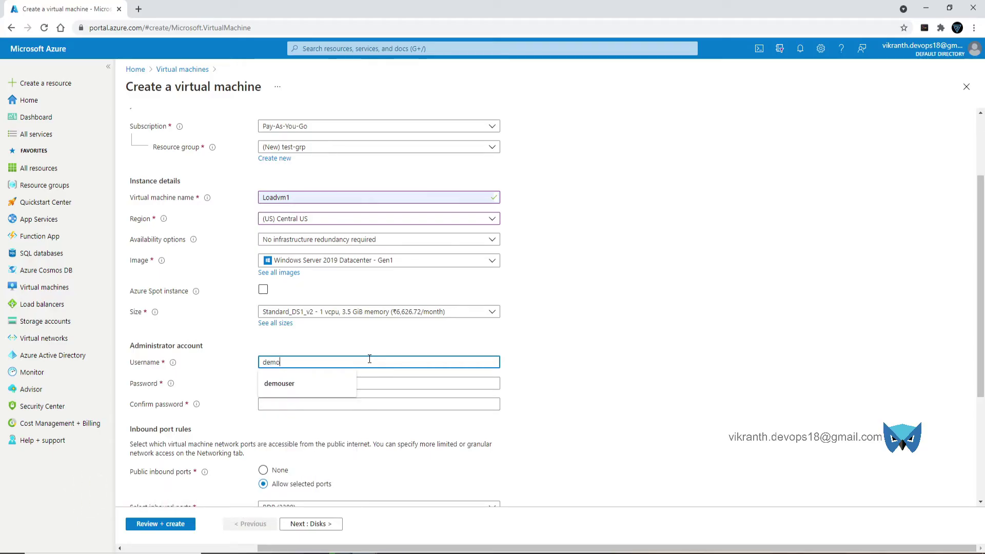
pyautogui.write('mo')
pyautogui.press('Down')
pyautogui.press('Return')
pyautogui.press('Tab')
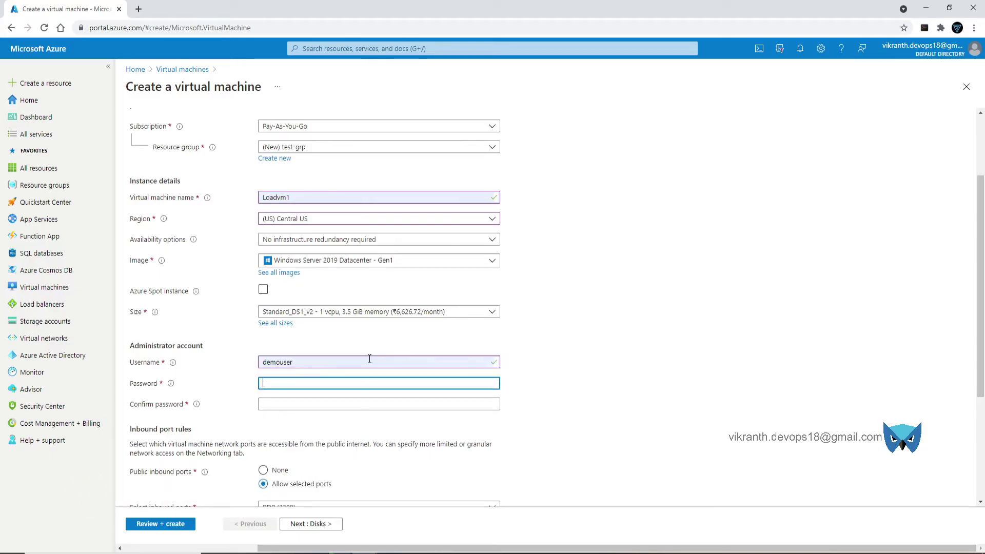
pyautogui.write('Pas')
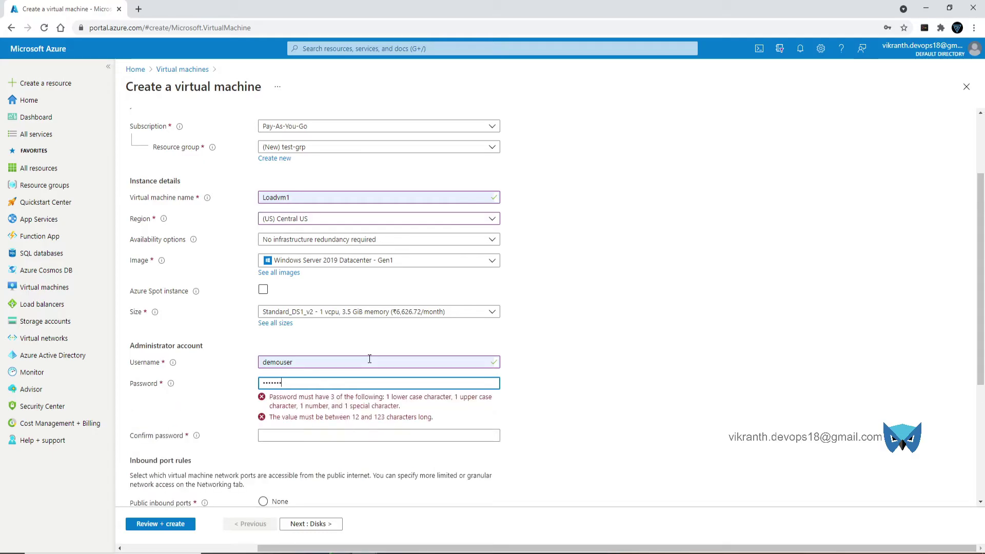
pyautogui.press('Tab')
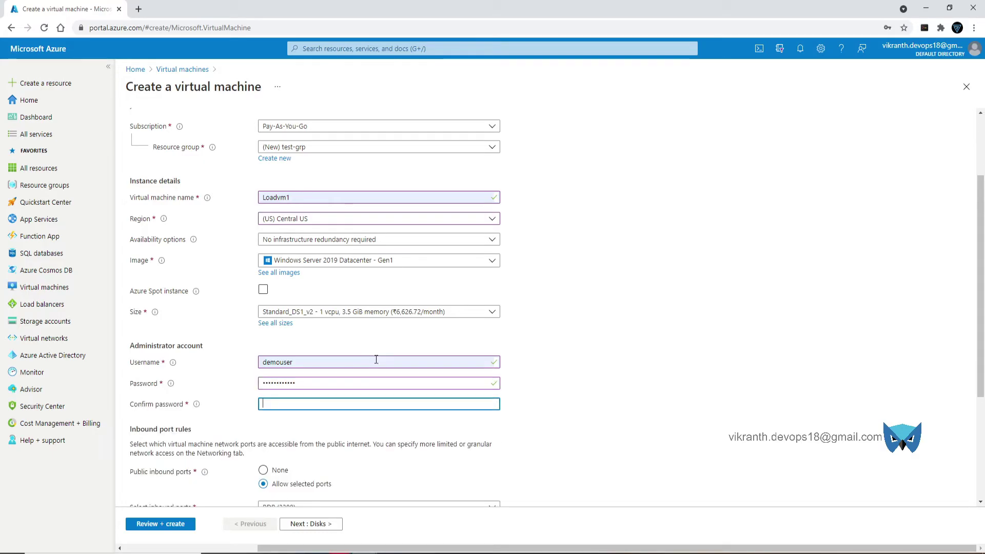
pyautogui.write('Passw')
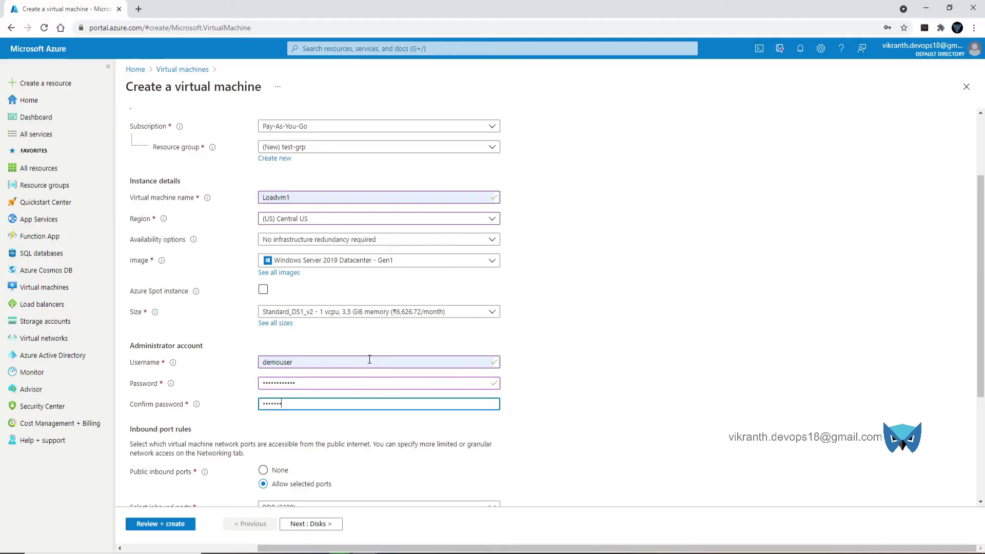
pyautogui.write('ord@123')
# - Allow inbound ports HTTP (80) and RDP (3389), then continue to Disks
pyautogui.scroll(-2, 287, 418)
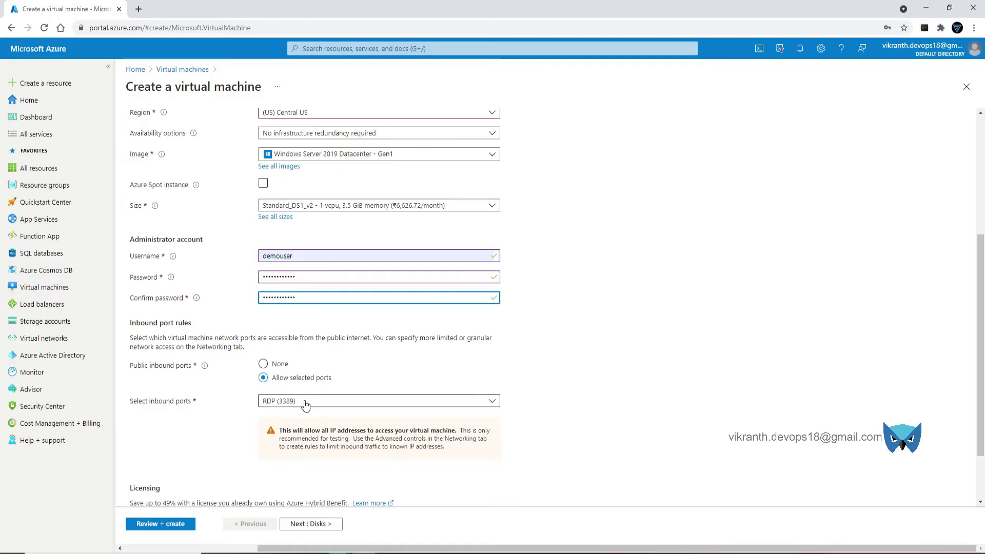
pyautogui.click(305, 401)
pyautogui.click(289, 336)
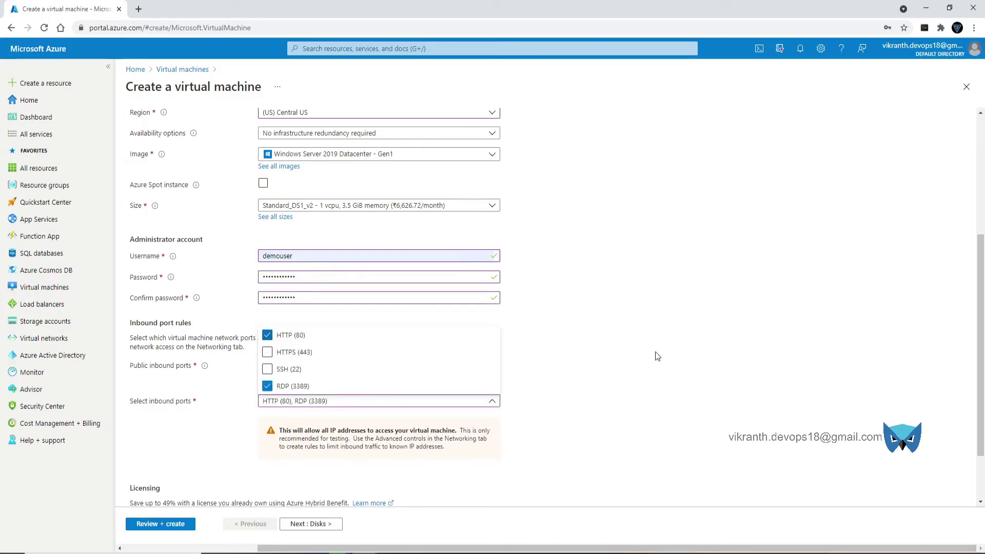
pyautogui.click(657, 322)
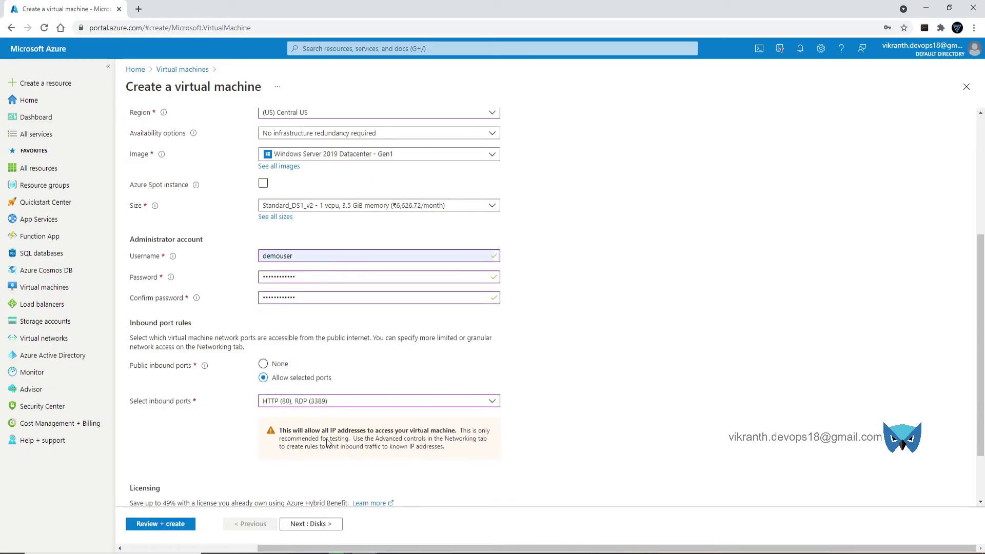
pyautogui.click(321, 521)
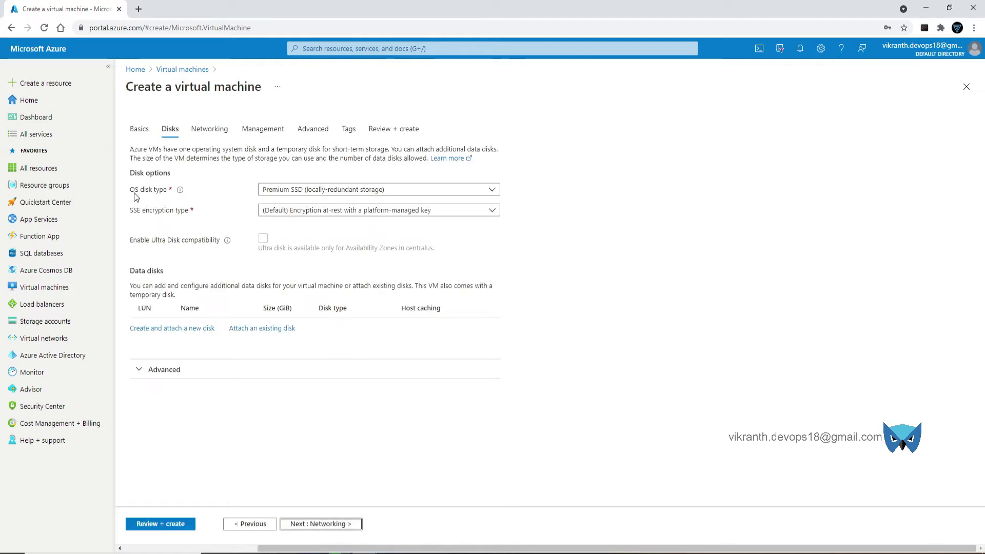
# - Keep Premium SSD as the OS disk type and continue to Networking
pyautogui.click(291, 190)
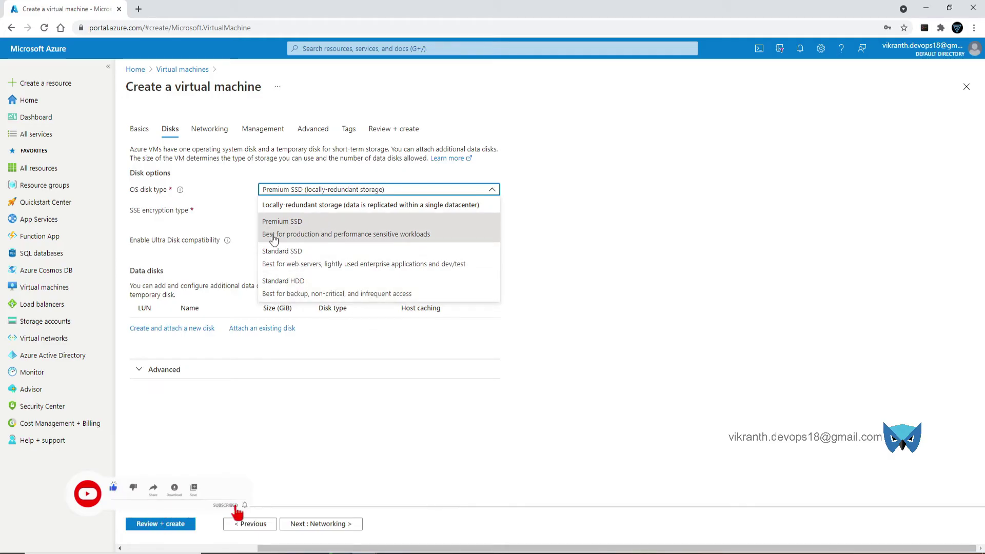
pyautogui.click(329, 229)
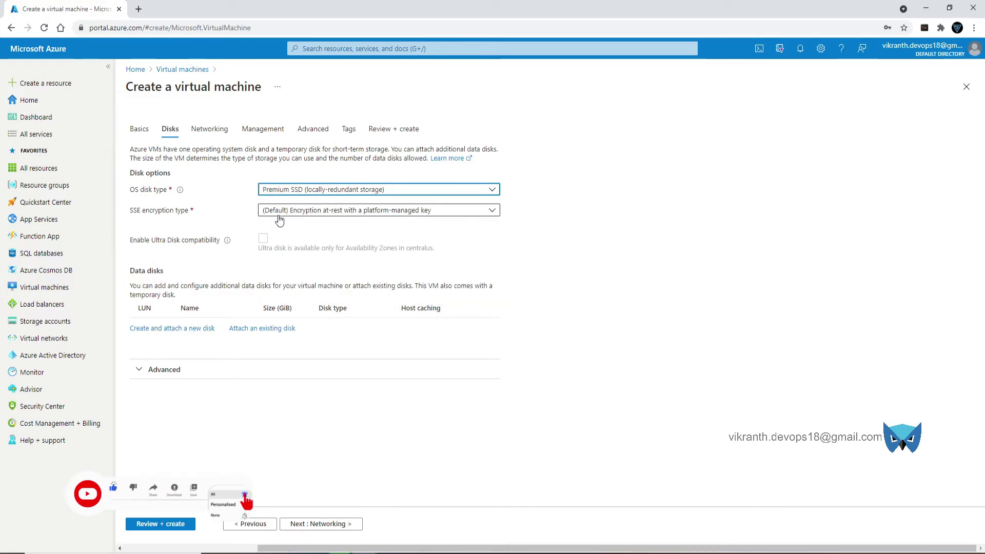
pyautogui.click(329, 524)
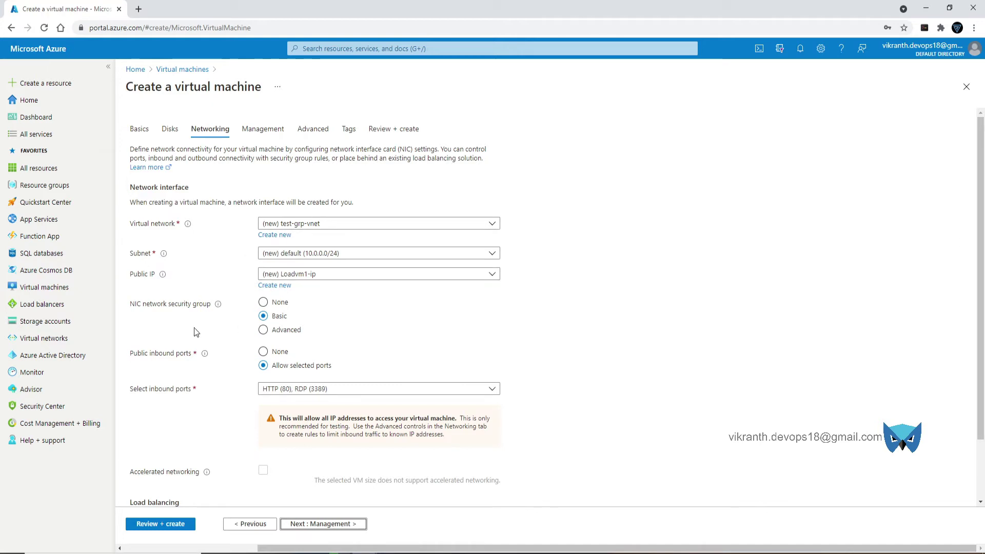
# - Pass through Networking, Management and Advanced with default settings to reach Tags
pyautogui.scroll(-2, 376, 439)
pyautogui.click(330, 524)
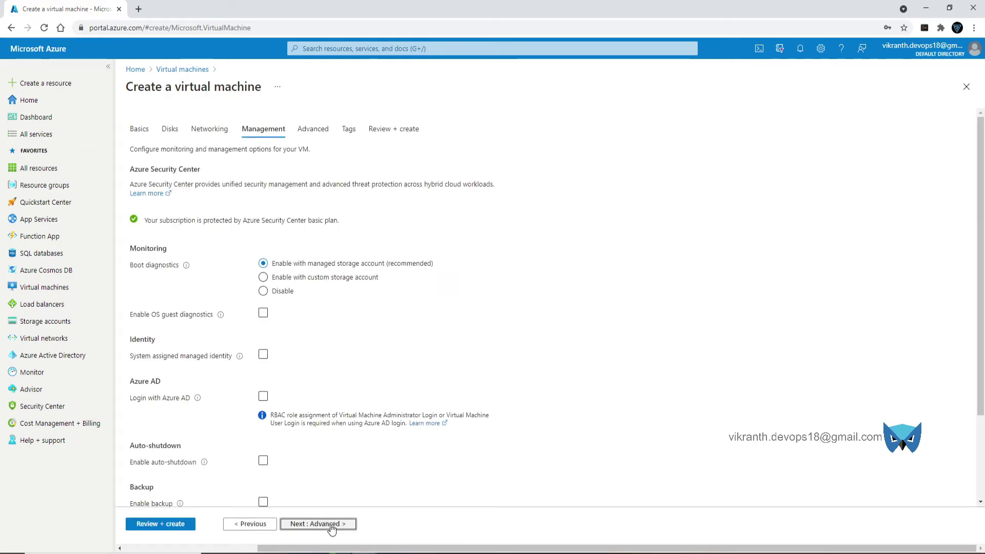
pyautogui.click(318, 524)
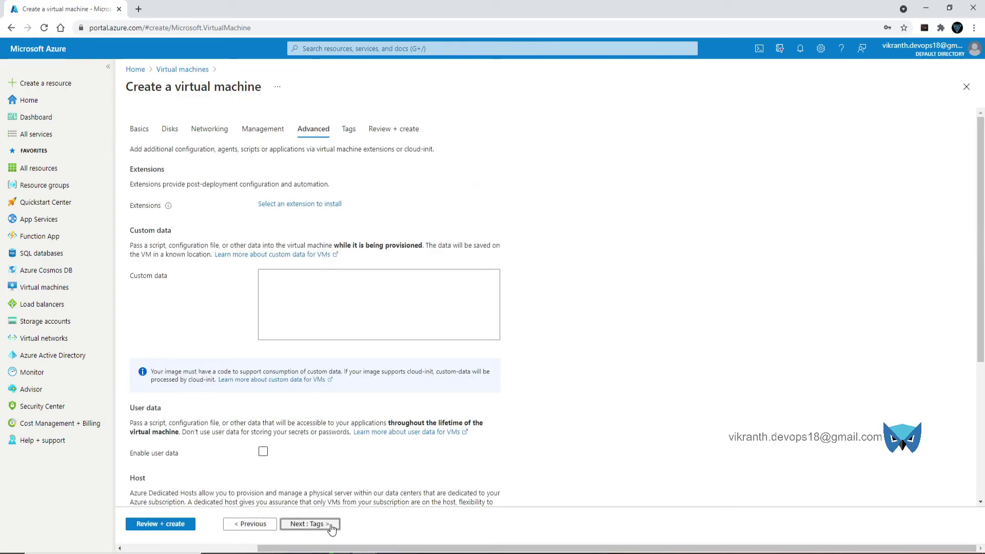
pyautogui.click(331, 525)
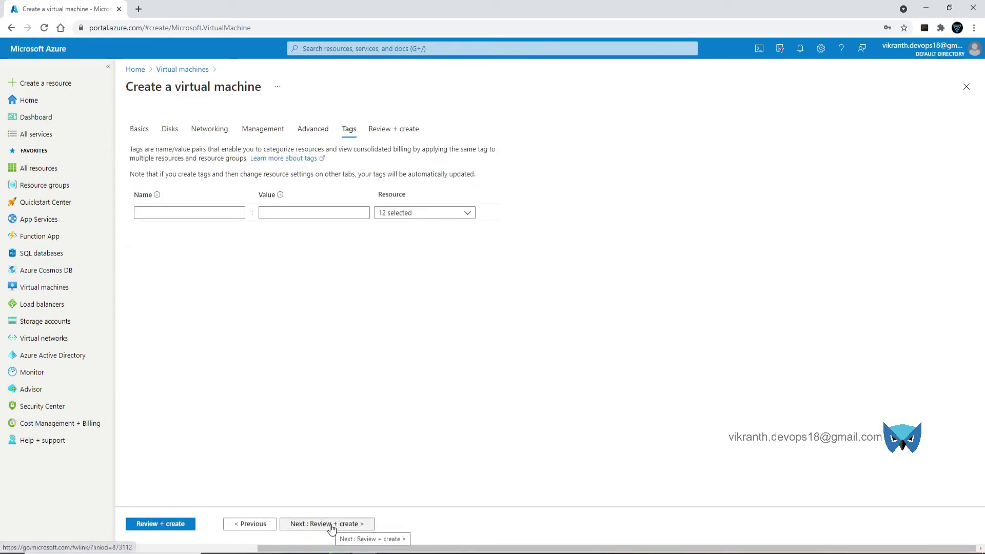
# - Add a tag named VM with value Demo and go to Review + create
pyautogui.click(208, 214)
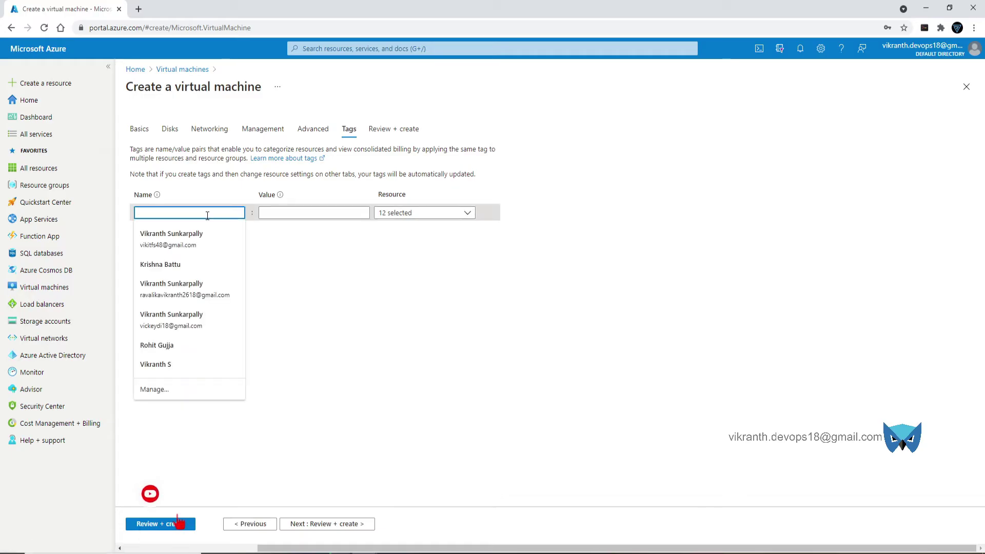
pyautogui.write('VM')
pyautogui.press('Tab')
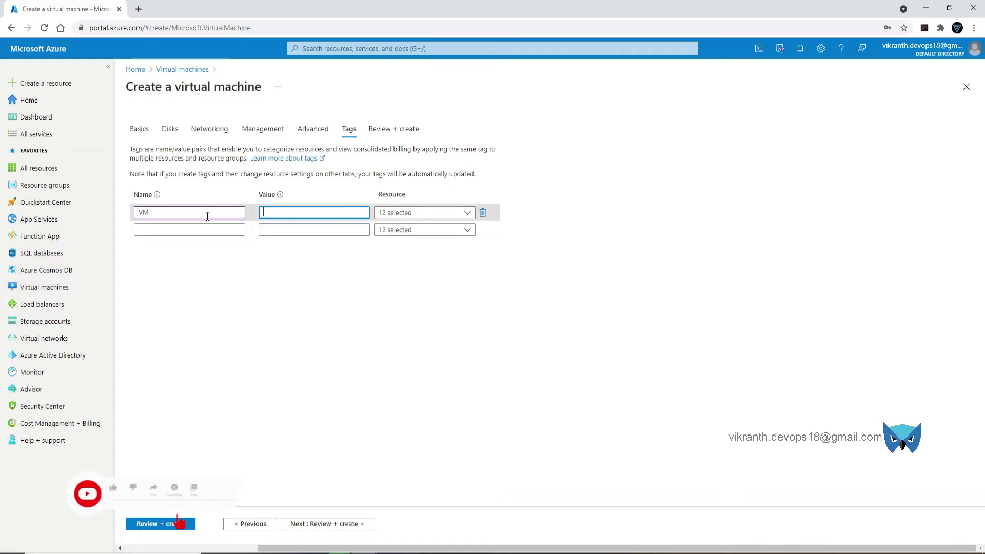
pyautogui.write('Demo')
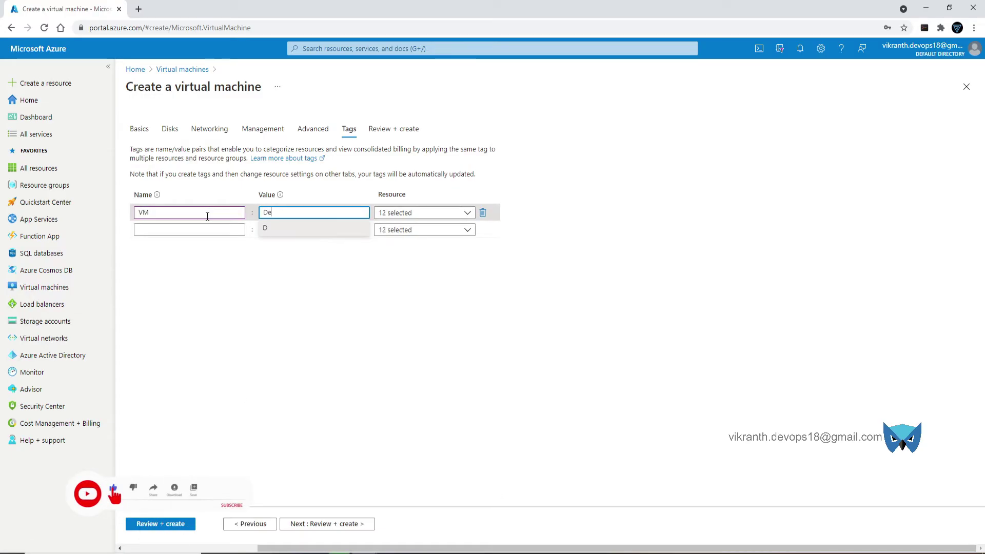
pyautogui.click(396, 128)
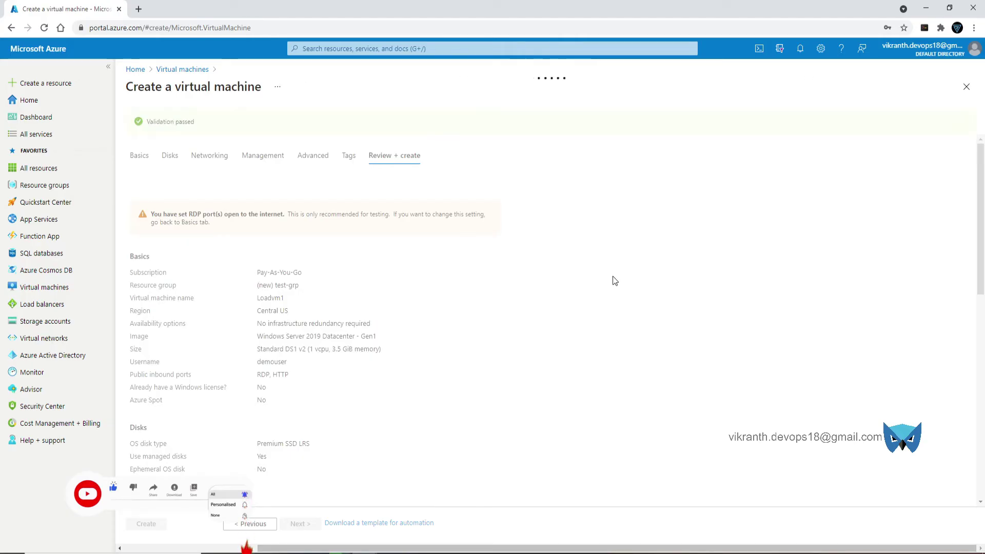
# - Look over the validated review summary and create the Loadvm1 VM
pyautogui.scroll(-2, 387, 422)
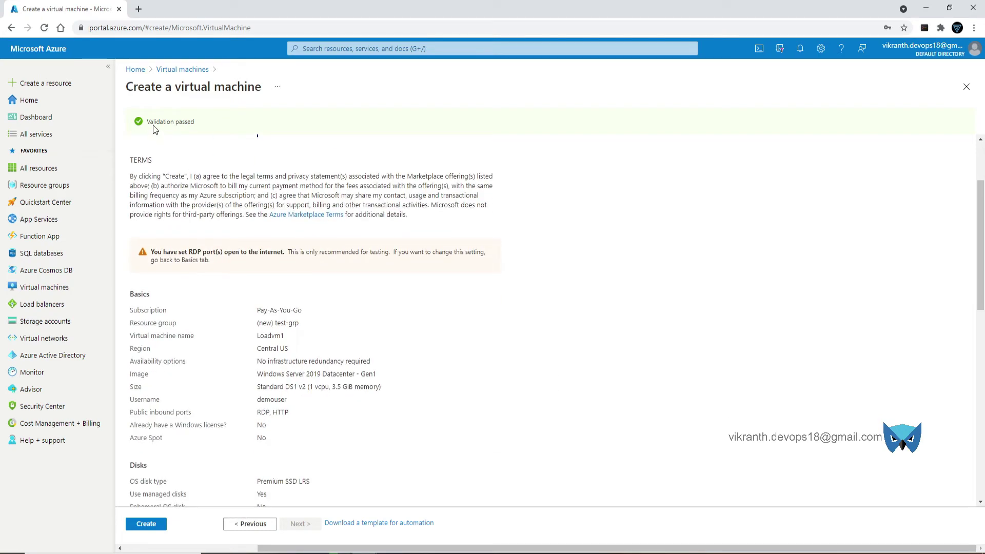
pyautogui.scroll(-2, 461, 365)
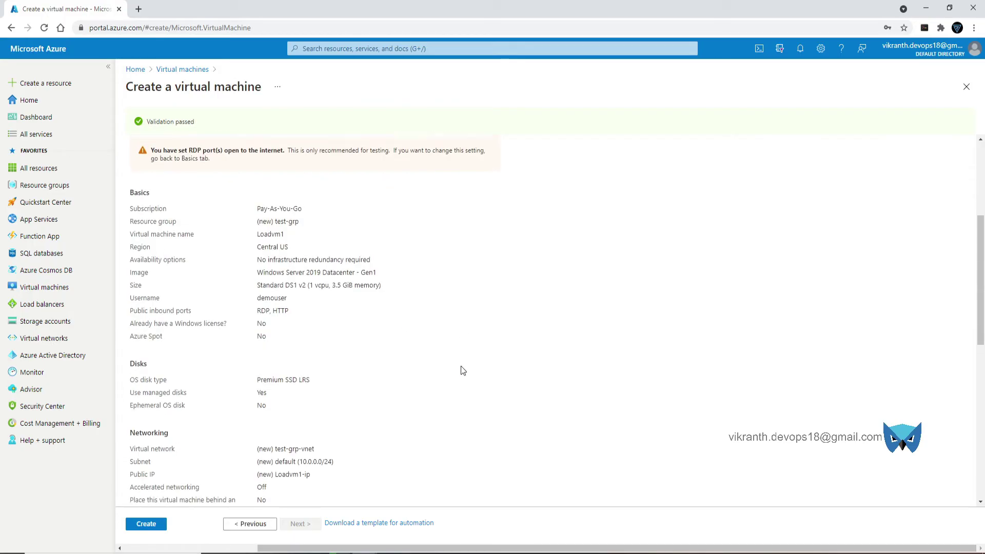
pyautogui.click(145, 524)
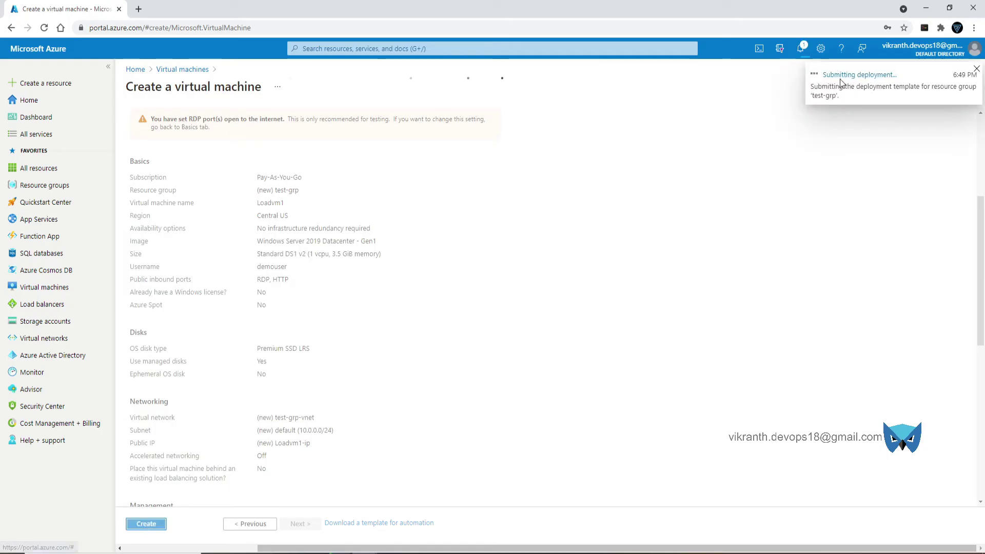
# - Open the Loadvm1 deployment overview from Notifications and wait until it completes
pyautogui.click(802, 52)
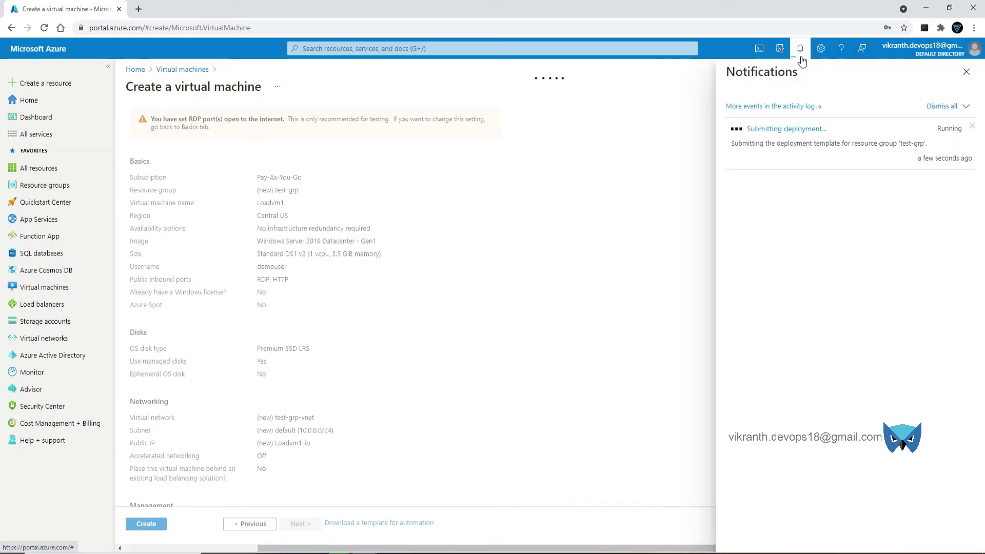
pyautogui.click(794, 131)
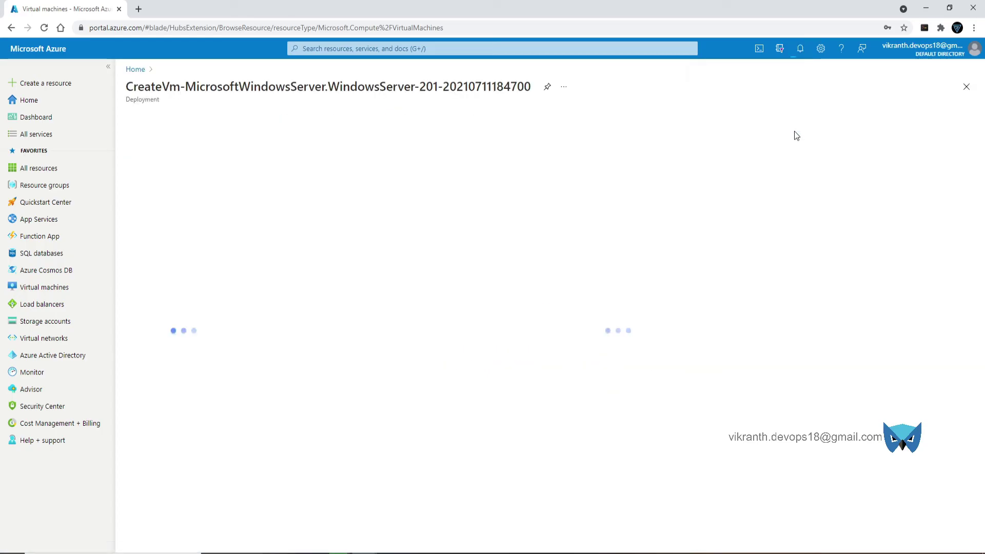
pyautogui.click(800, 49)
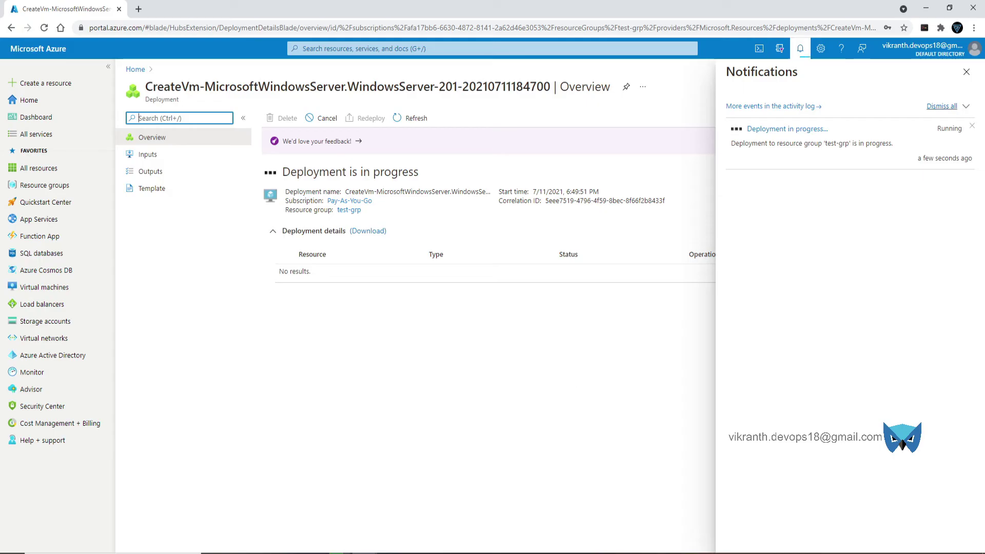
pyautogui.click(965, 72)
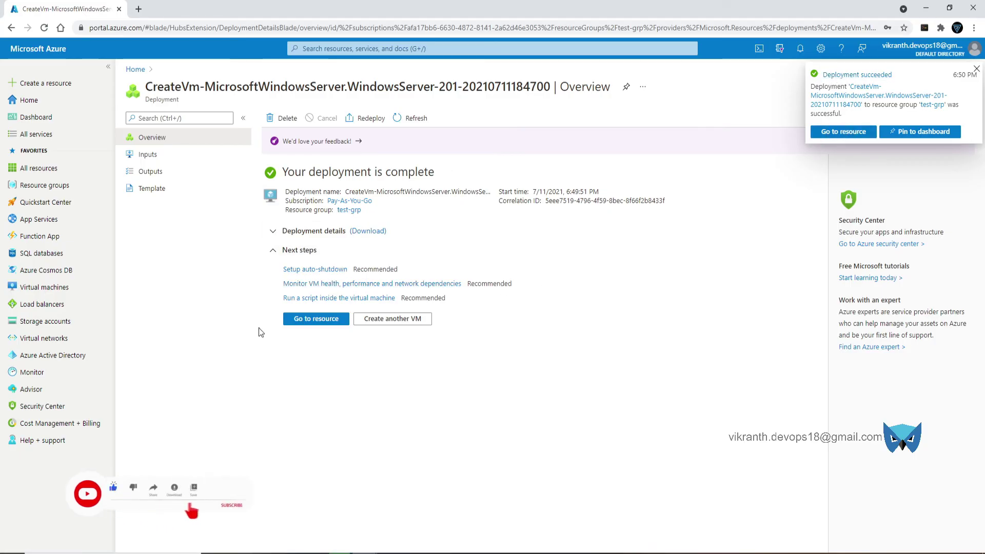
# - Copy Loadvm1's public IP 104.43.235.255 and load it in a new browser tab
pyautogui.click(314, 320)
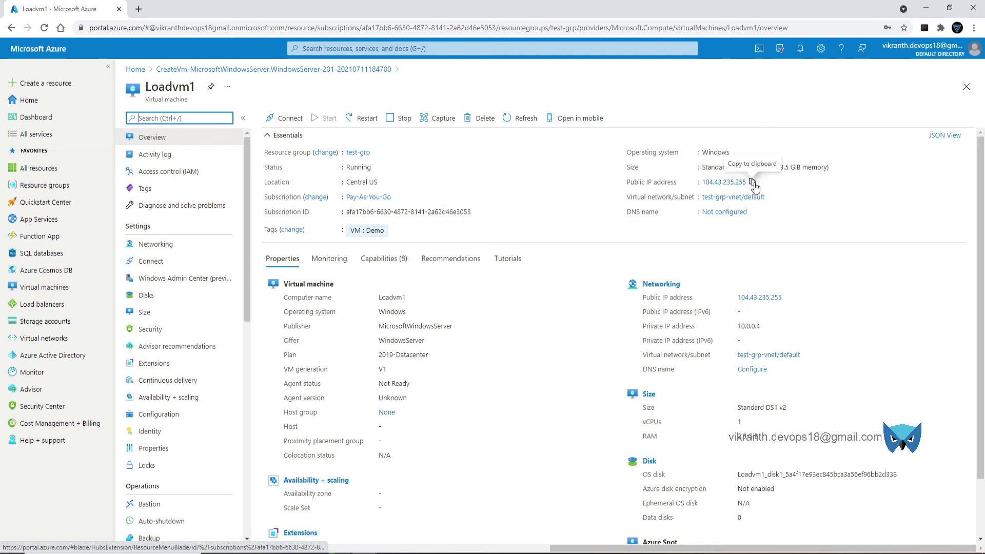
pyautogui.click(752, 182)
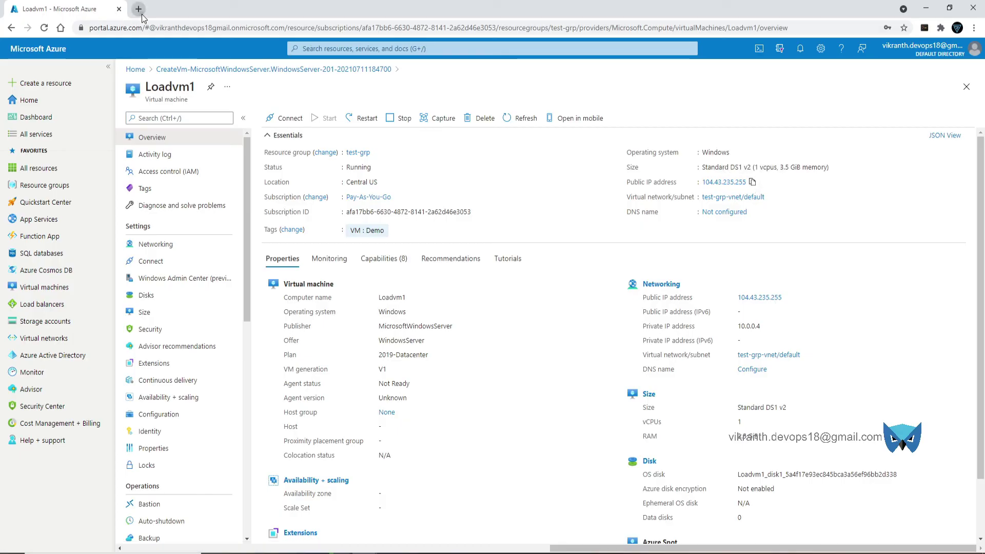
pyautogui.click(138, 9)
pyautogui.hotkey('ctrl', 'v')
pyautogui.press('Return')
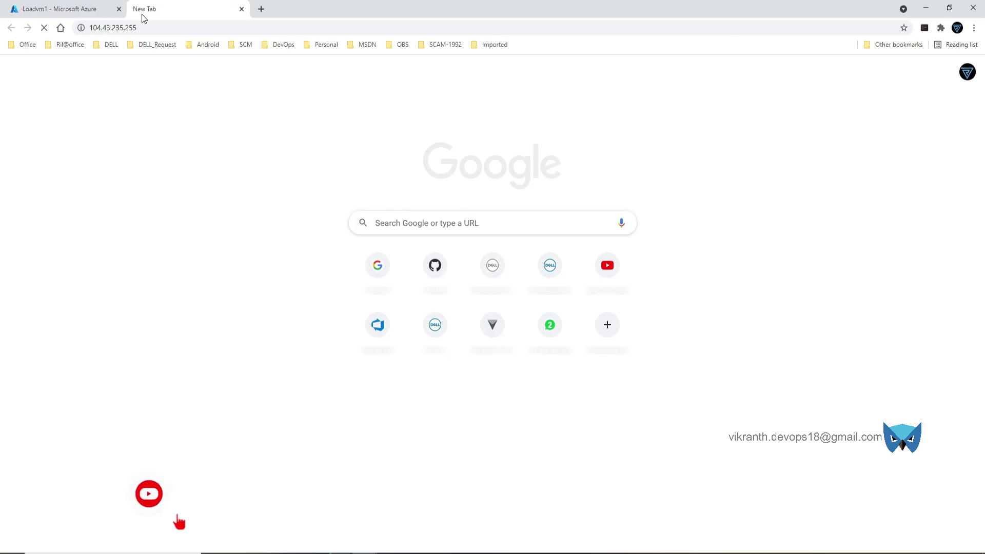
# - Return to the Loadvm1 Azure tab and scroll down to its Properties section
pyautogui.click(50, 6)
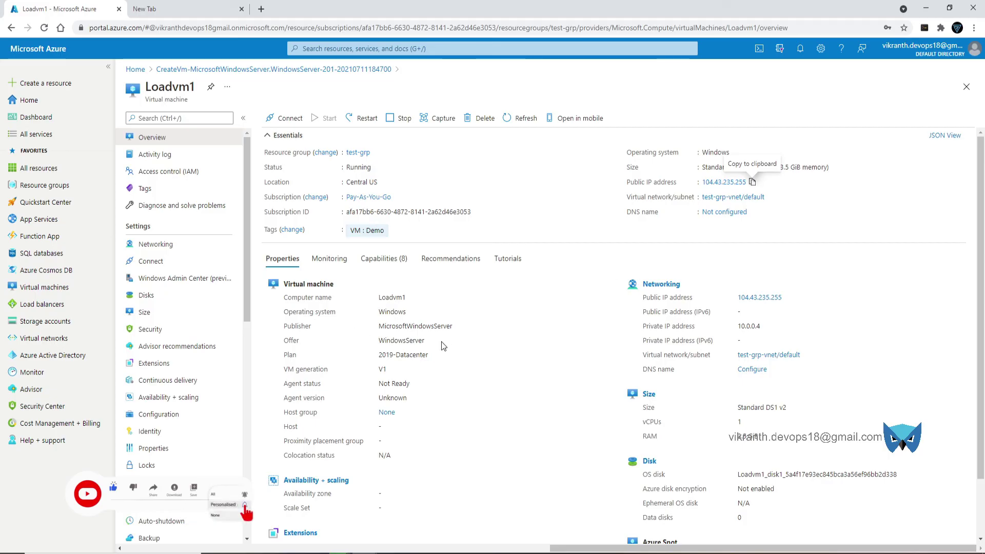
pyautogui.scroll(-1, 323, 320)
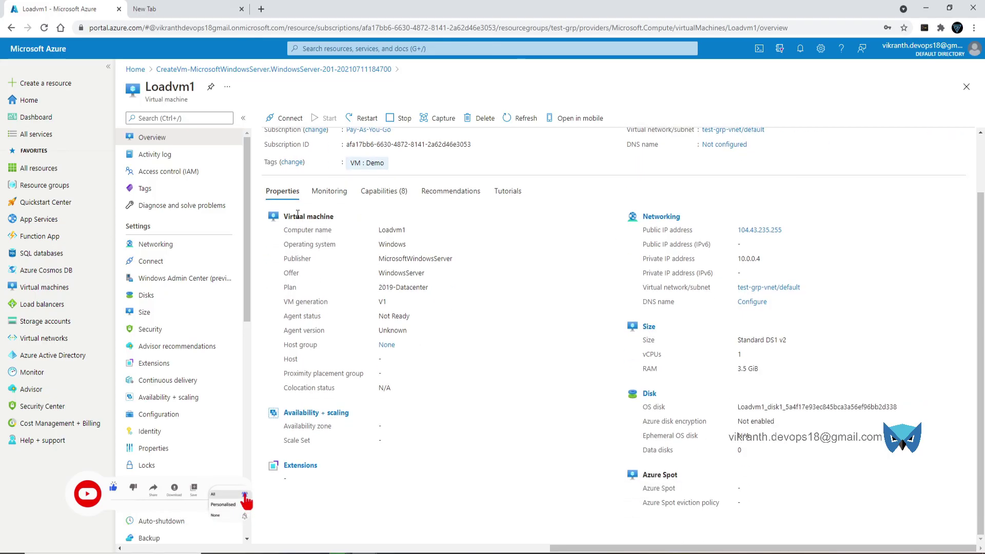